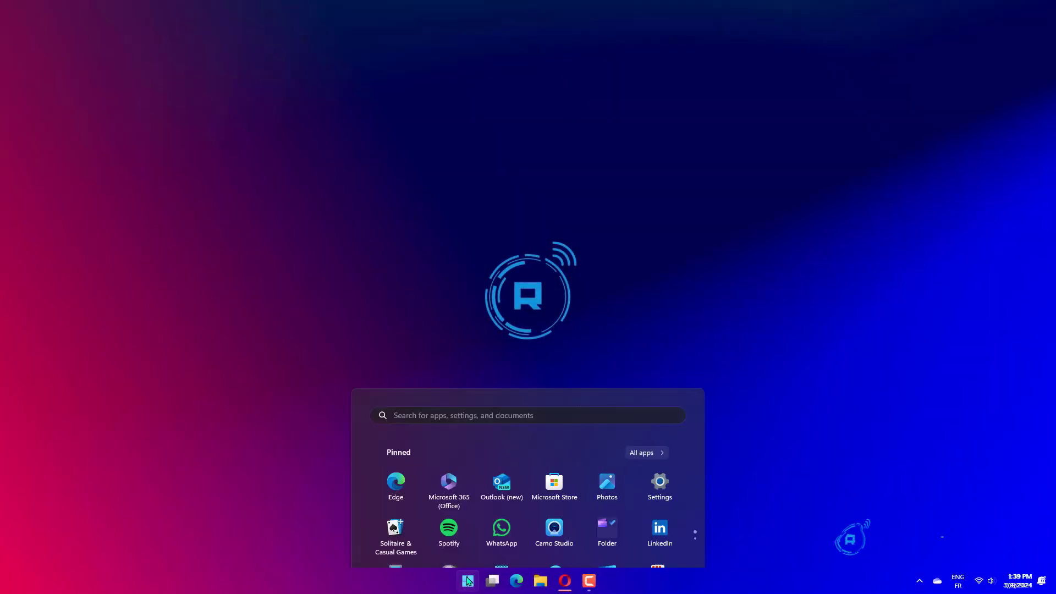
pyautogui.write('cmd')
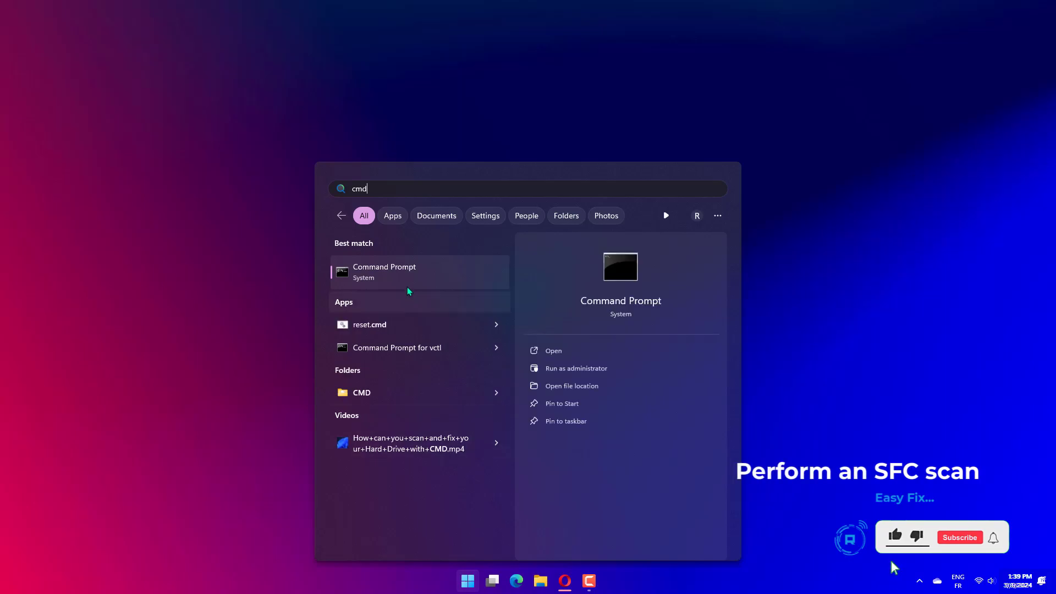
# Step: Launch Command Prompt as administrator and run sfc /scannow
pyautogui.rightClick(409, 290)
pyautogui.click(434, 299)
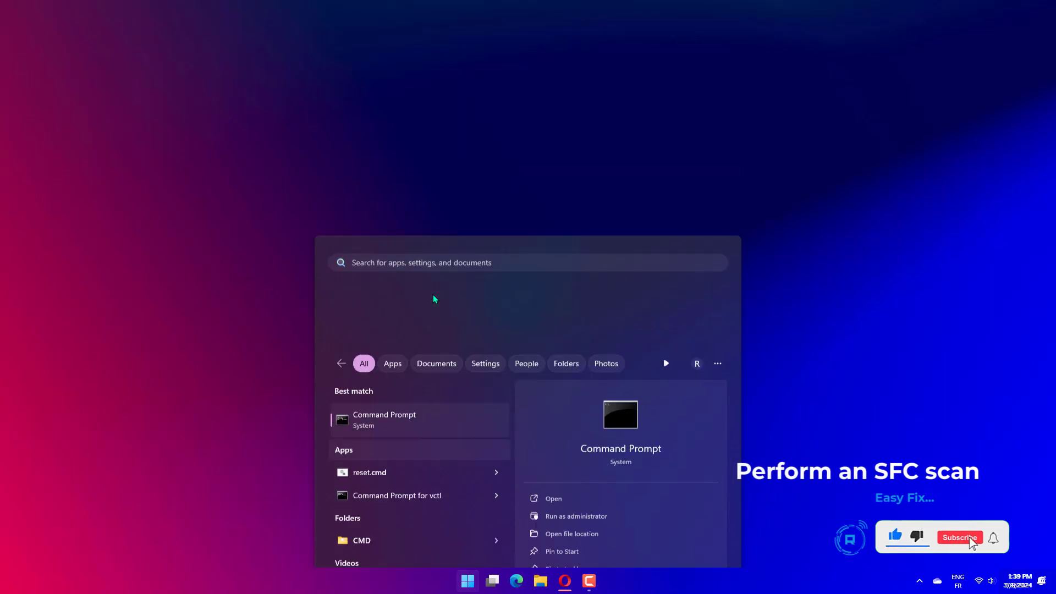
pyautogui.write('sfc /scannow')
pyautogui.press('Return')
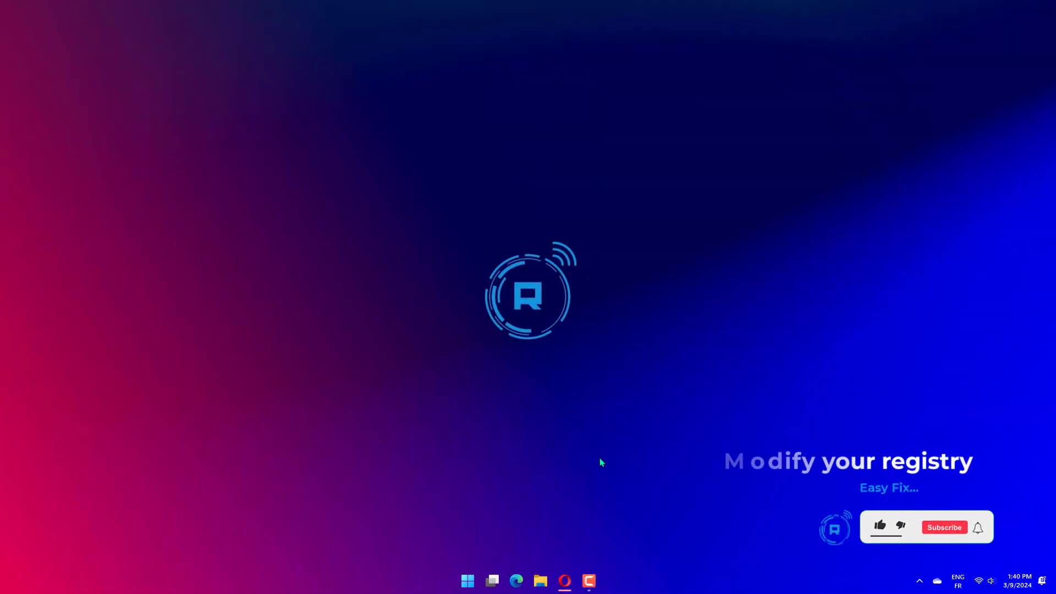
# Step: Launch regedit from the Win+R Run box
pyautogui.press('super+r')
pyautogui.write('r')
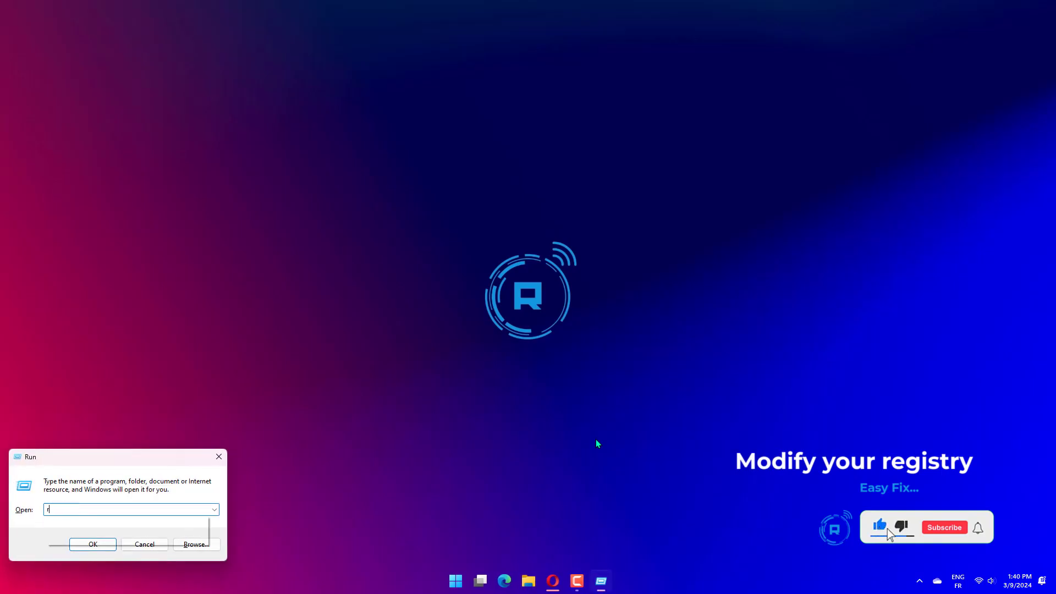
pyautogui.write('ege')
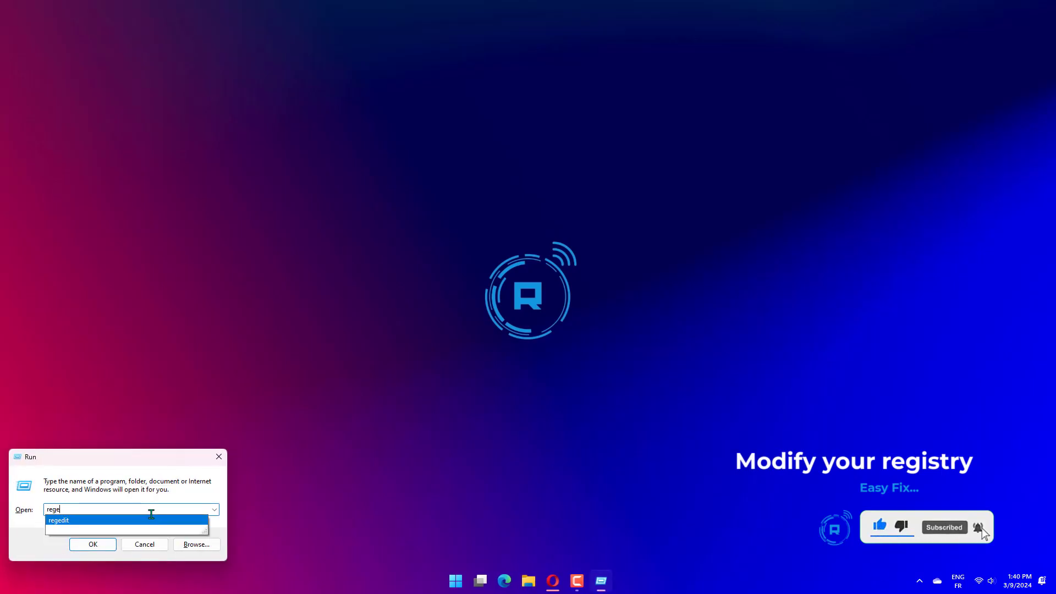
pyautogui.click(120, 527)
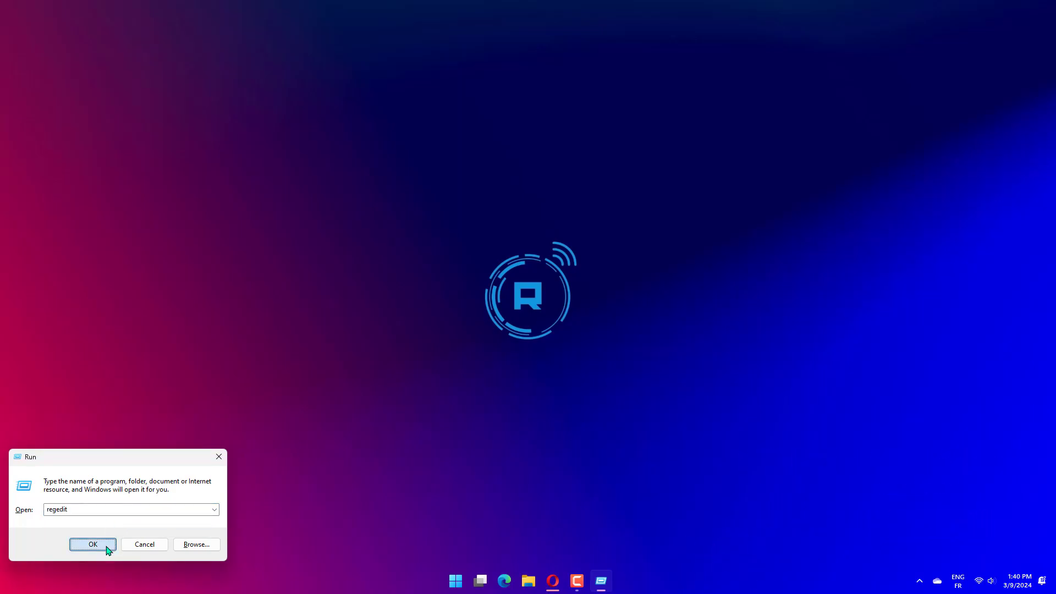
pyautogui.click(106, 546)
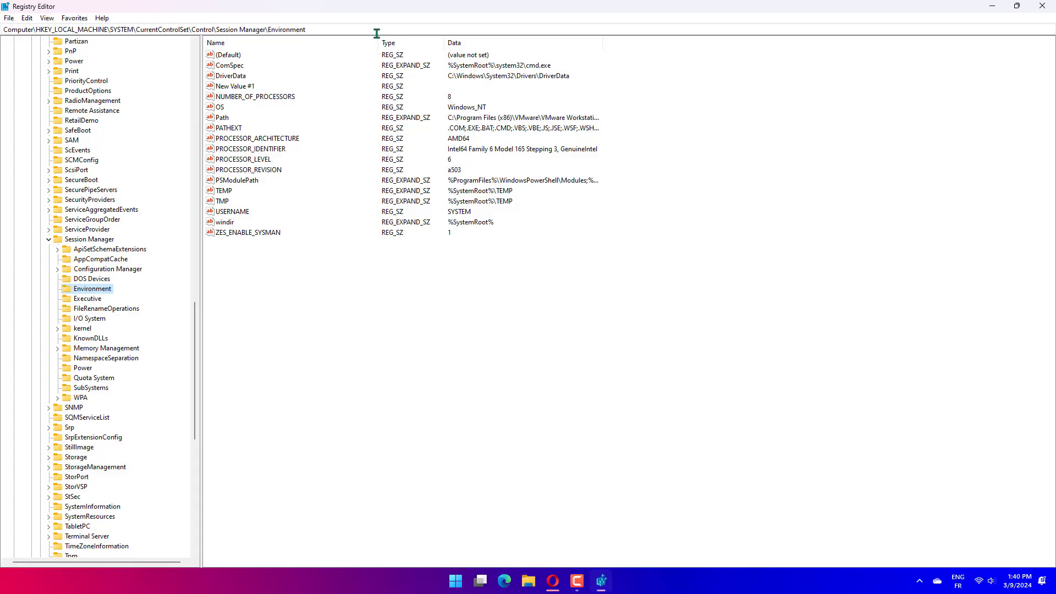
# Step: Navigate the address bar to HKEY_LOCAL_MACHINE\SYSTEM\CurrentControlSet\Services\LanmanServer\Parameters
pyautogui.moveTo(364, 32); pyautogui.dragTo(19, 50)
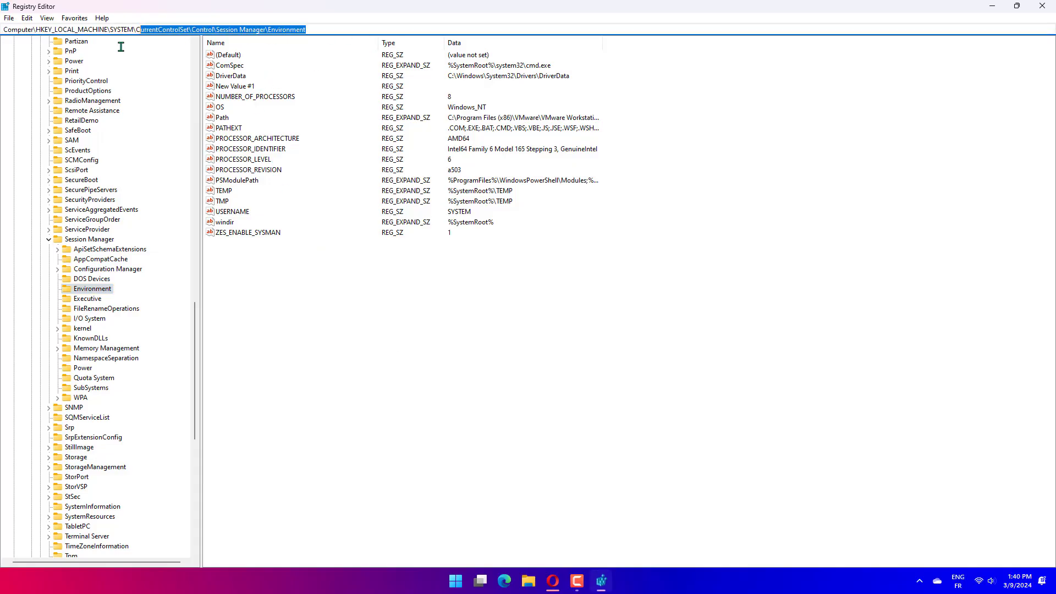
pyautogui.click(19, 53)
pyautogui.click(37, 32)
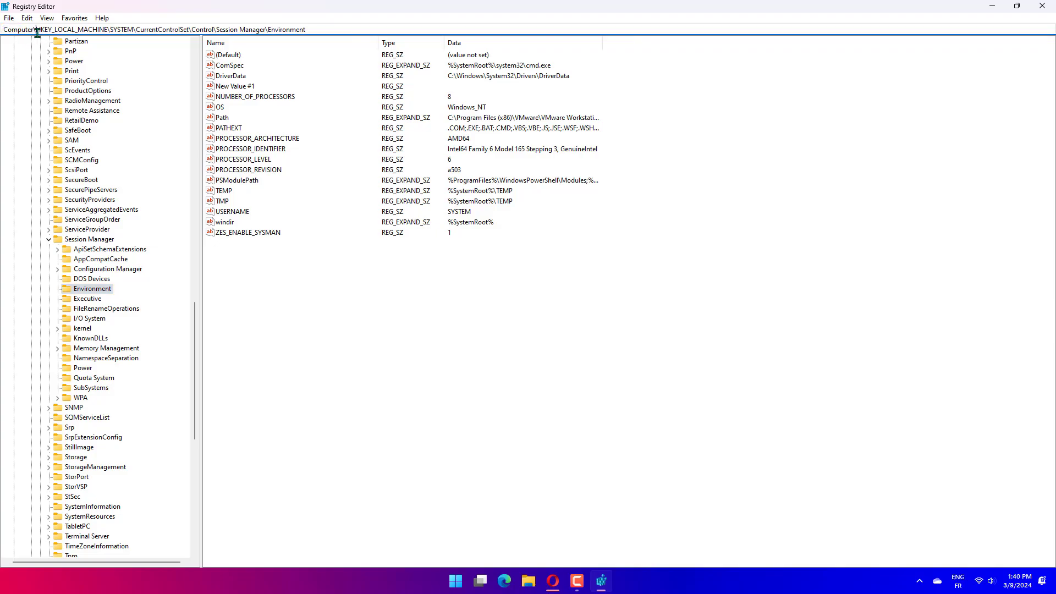
pyautogui.doubleClick(65, 31)
pyautogui.click(65, 31)
pyautogui.moveTo(321, 30); pyautogui.dragTo(2, 39)
pyautogui.write('Computer\\HKEY_LOCAL_MACHINE\\SYSTEM\\CurrentControlSet\\Services\\LanmanServer\\Parameters')
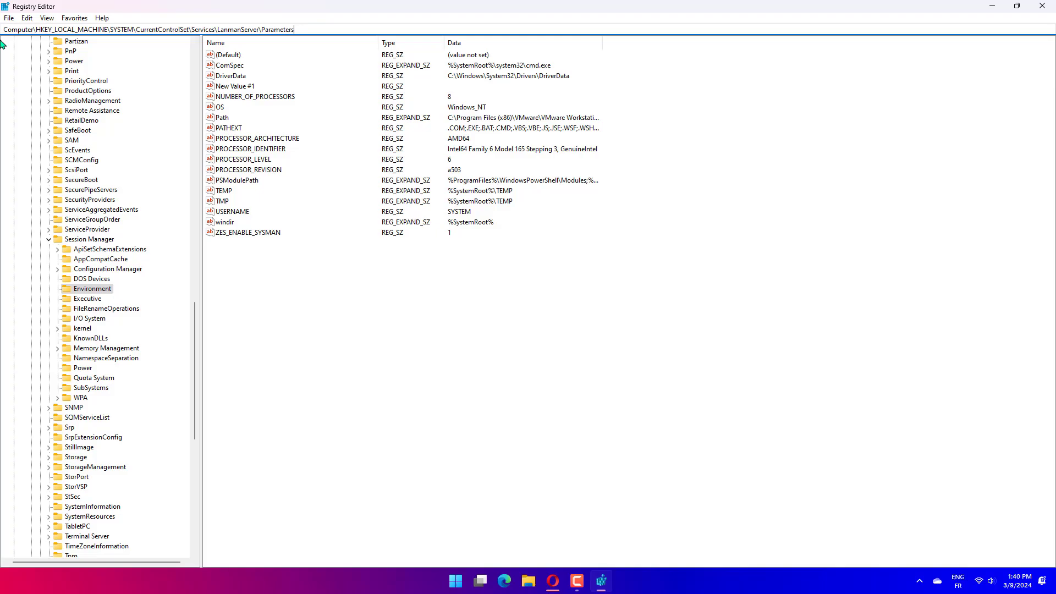
pyautogui.press('Return')
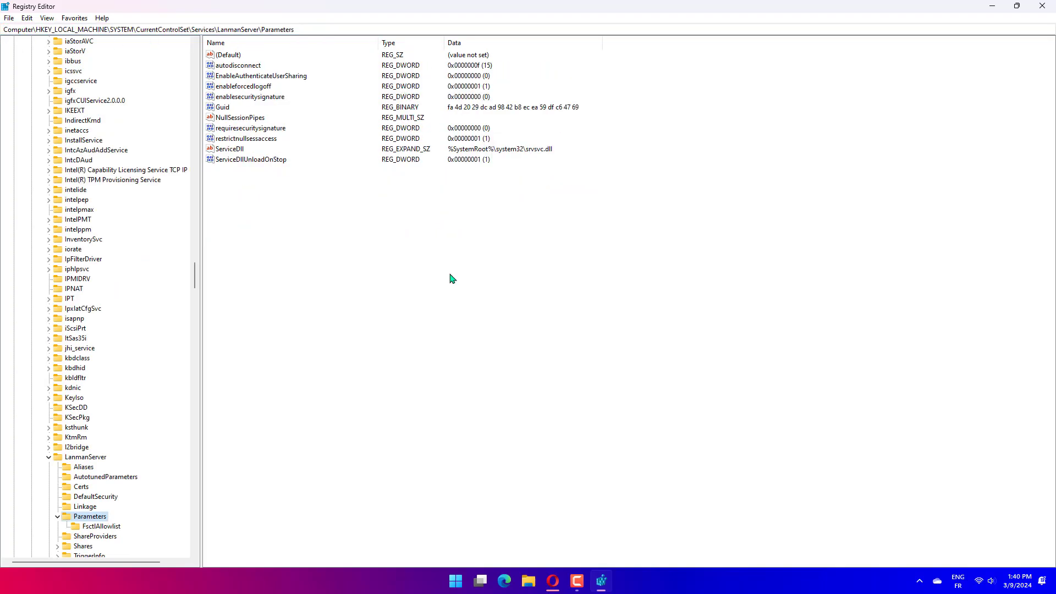
# Step: Create a DWORD (32-bit) value named IRPStackSize and bring up its data editor
pyautogui.rightClick(339, 208)
pyautogui.moveTo(368, 214)
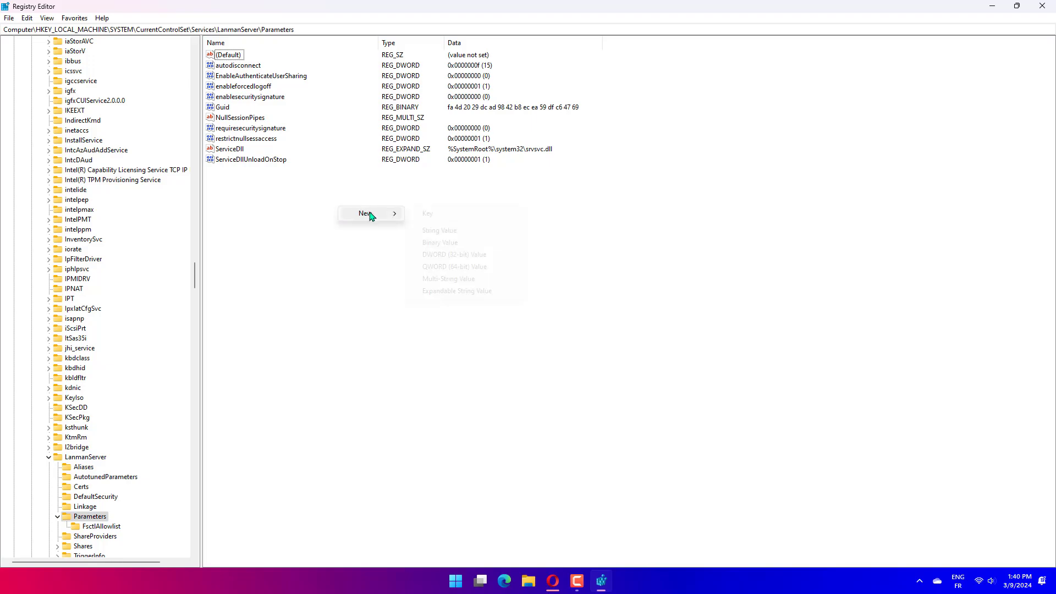
pyautogui.click(443, 259)
pyautogui.write('IRPStackSize')
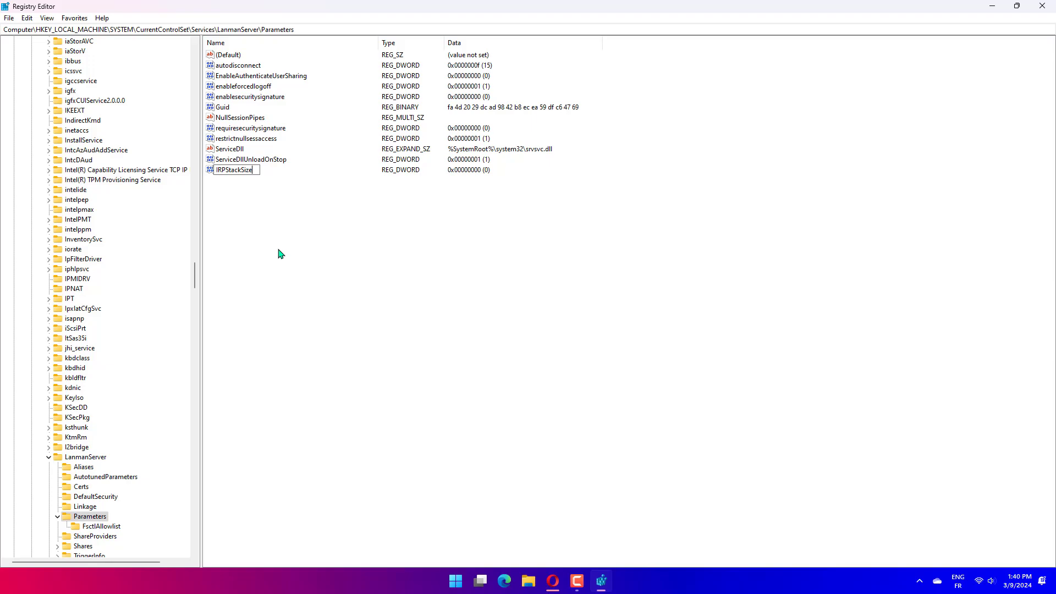
pyautogui.press('Return')
pyautogui.doubleClick(237, 174)
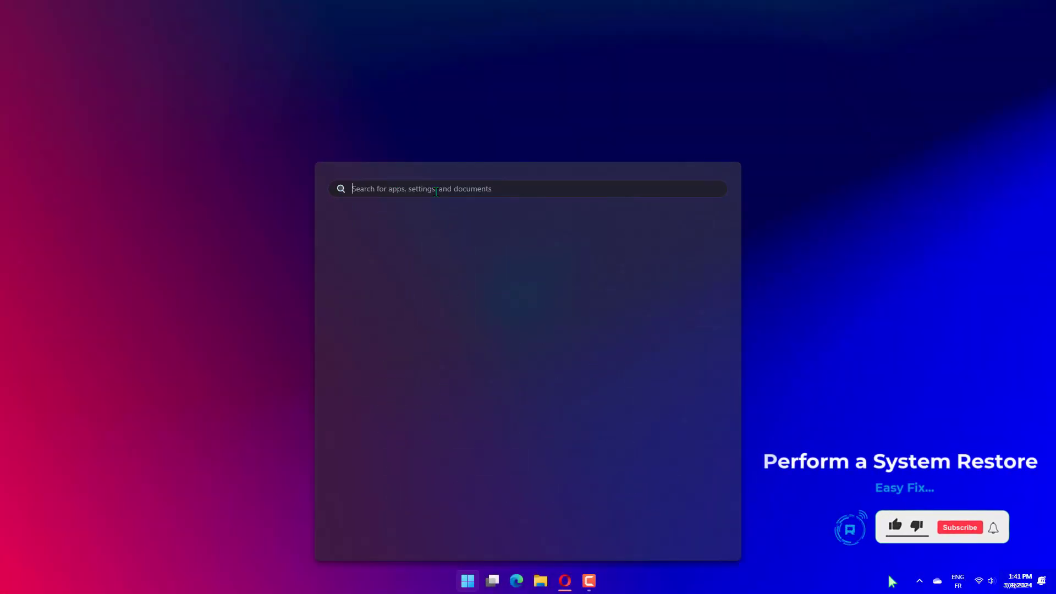
pyautogui.write('create a restore point')
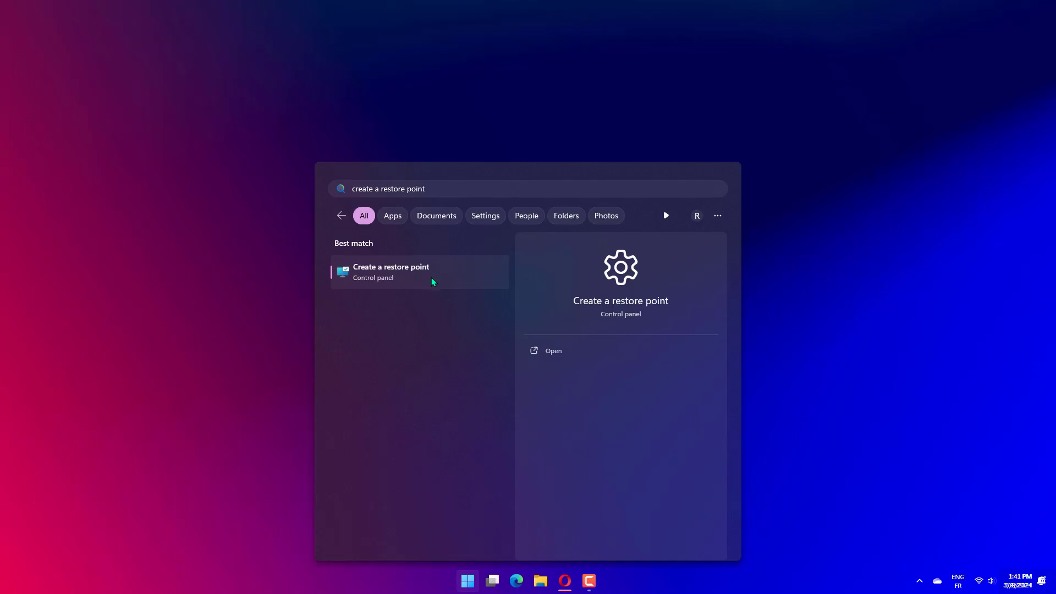
# Step: Launch the 'create a restore point' search result to reach System Protection
pyautogui.press('Return')
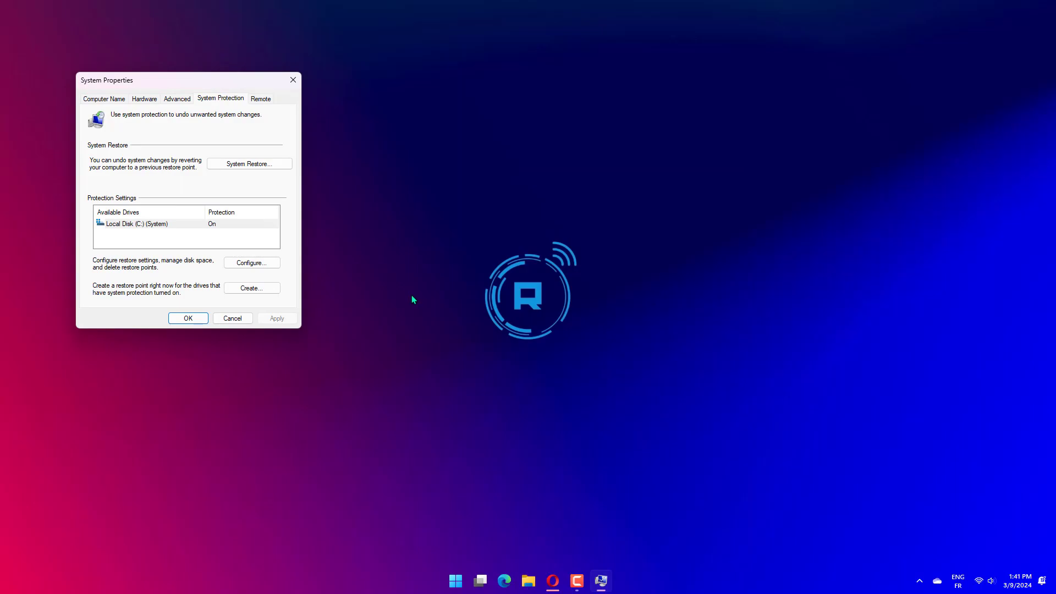
# Step: Start System Restore with 'Choose a different restore point' to list available restore points
pyautogui.click(236, 166)
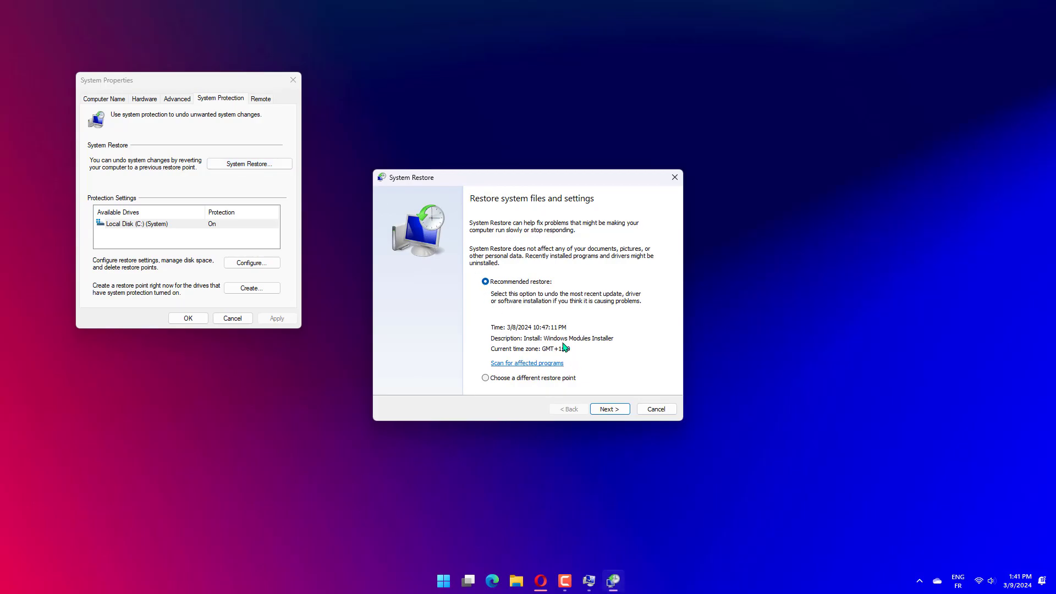
pyautogui.click(511, 381)
pyautogui.click(607, 409)
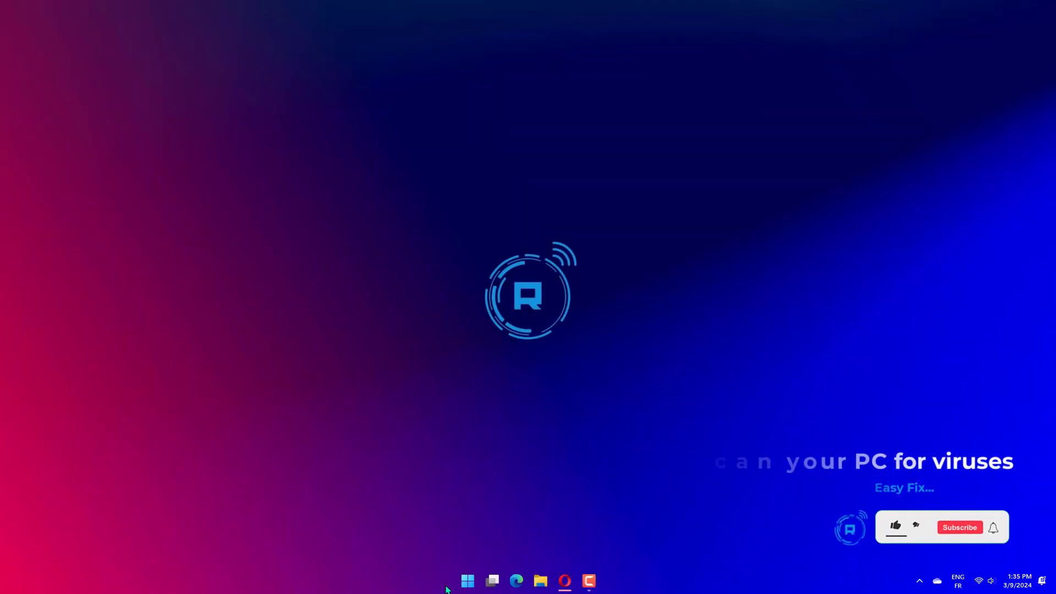
# Step: Search for Windows Security from Start and go to Virus & threat protection
pyautogui.click(467, 580)
pyautogui.click(463, 187)
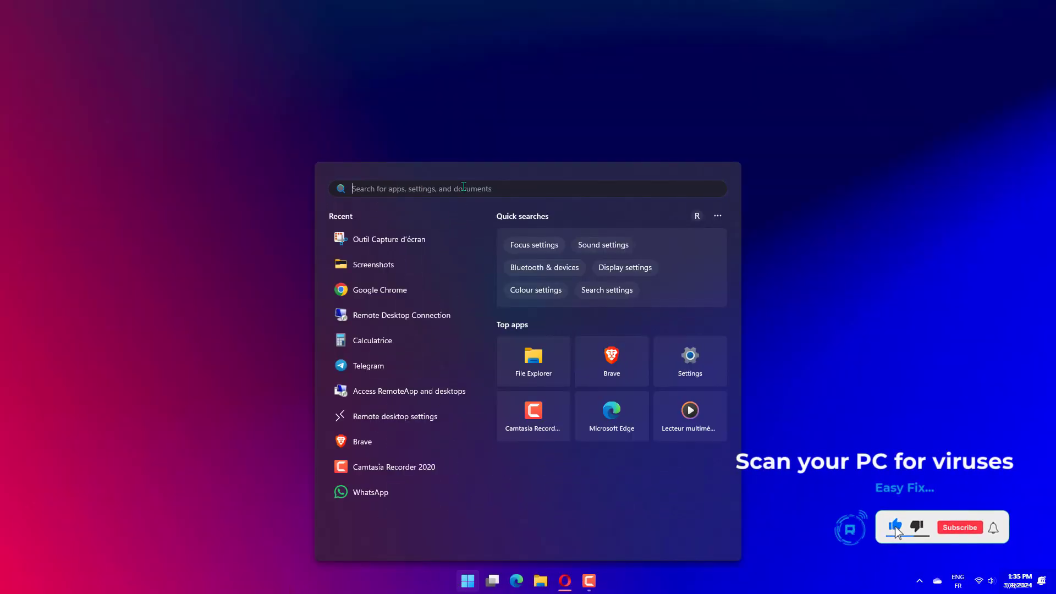
pyautogui.write('Windows Security')
pyautogui.click(438, 271)
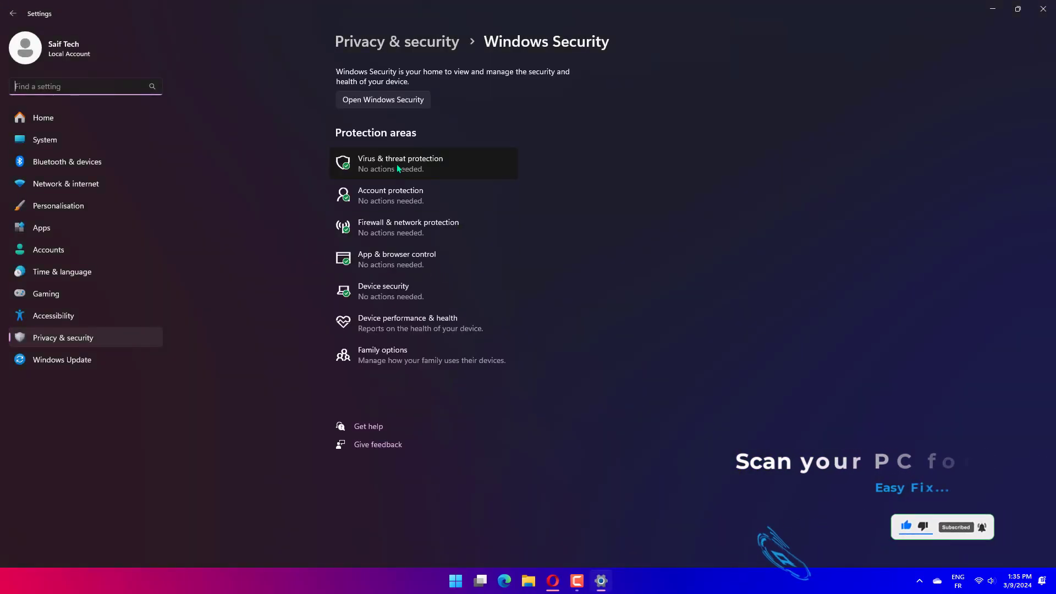
pyautogui.click(440, 171)
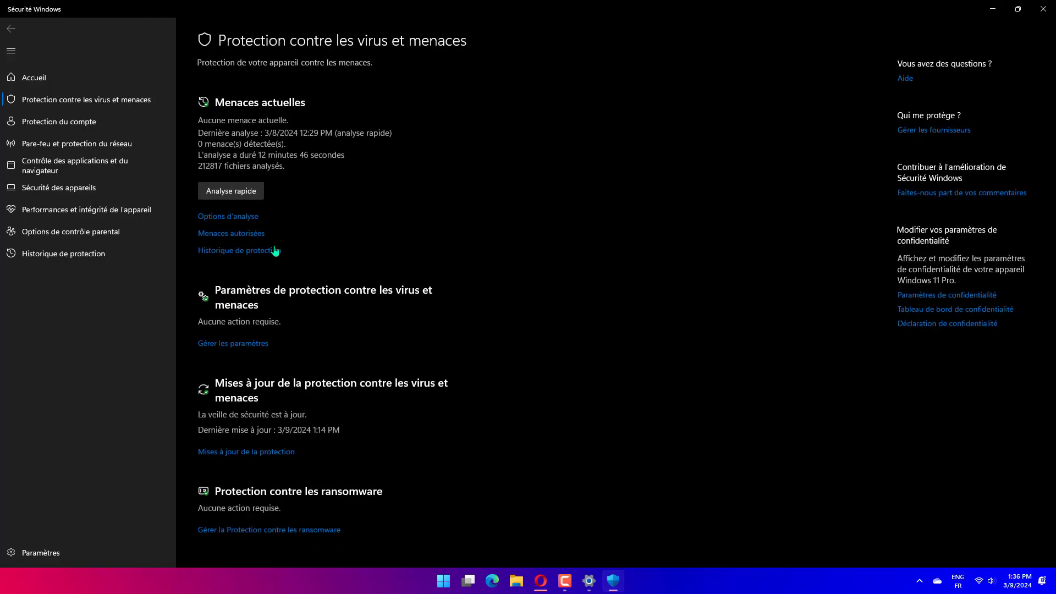
# Step: Review the scan options (quick, full, custom, offline) and close Windows Security
pyautogui.click(245, 218)
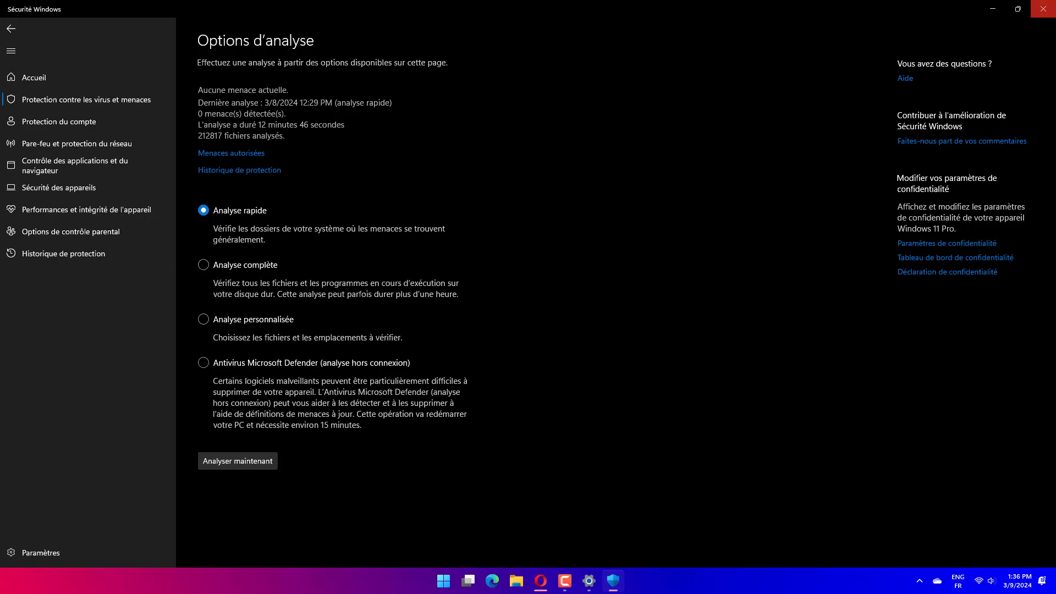
pyautogui.click(1042, 8)
# Step: Close Settings, relaunch regedit via Run and navigate to the Session Manager\Environment key
pyautogui.click(1043, 8)
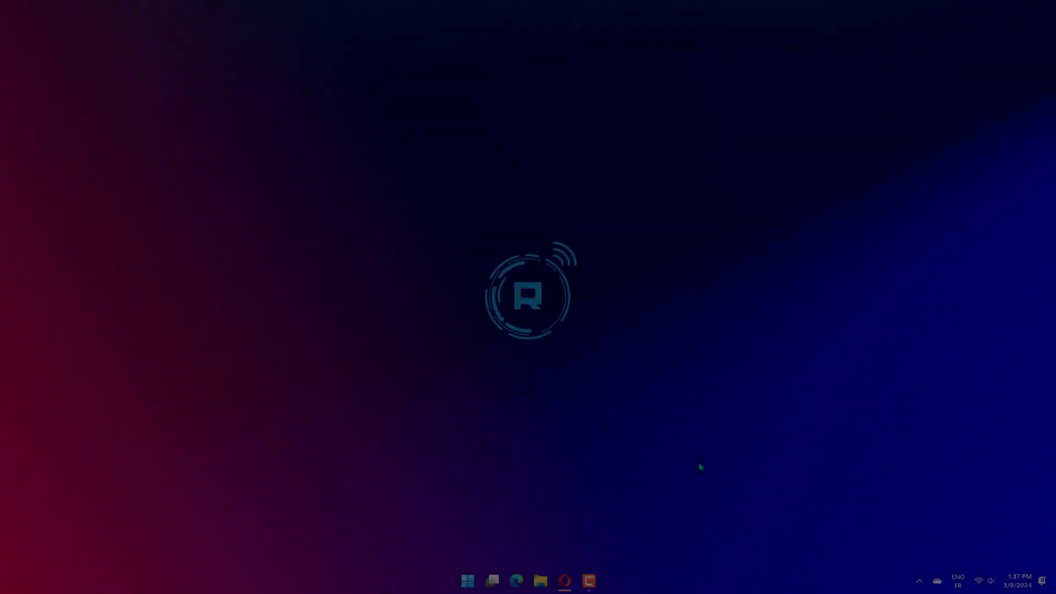
pyautogui.press('super+r')
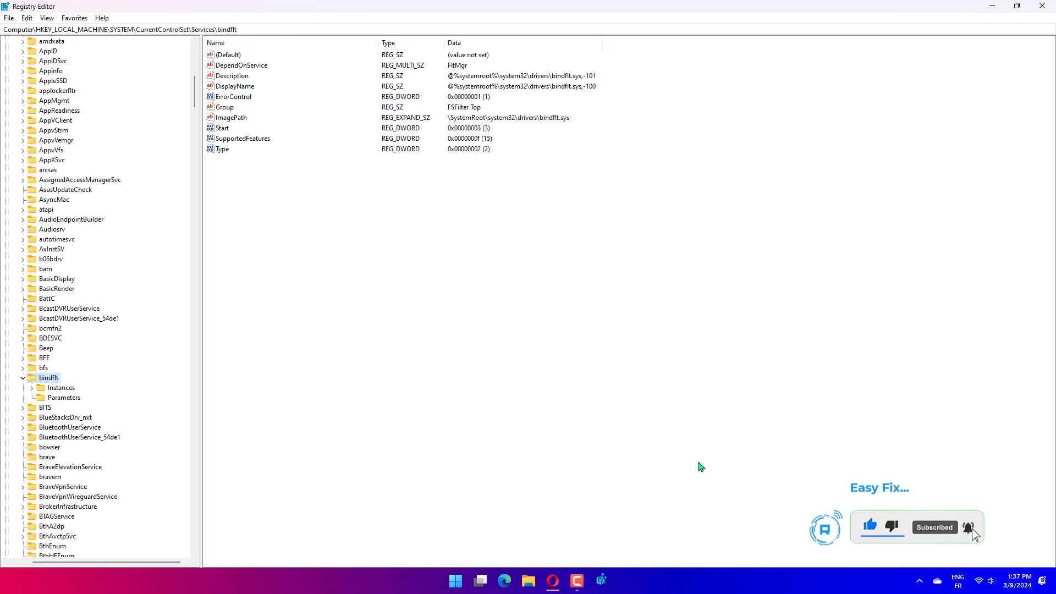
pyautogui.click(237, 30)
pyautogui.write('Computer\\HKEY_LOCAL_MACHINE\\SYSTEM\\CurrentControlSet\\Control\\Session Manager\\Environment')
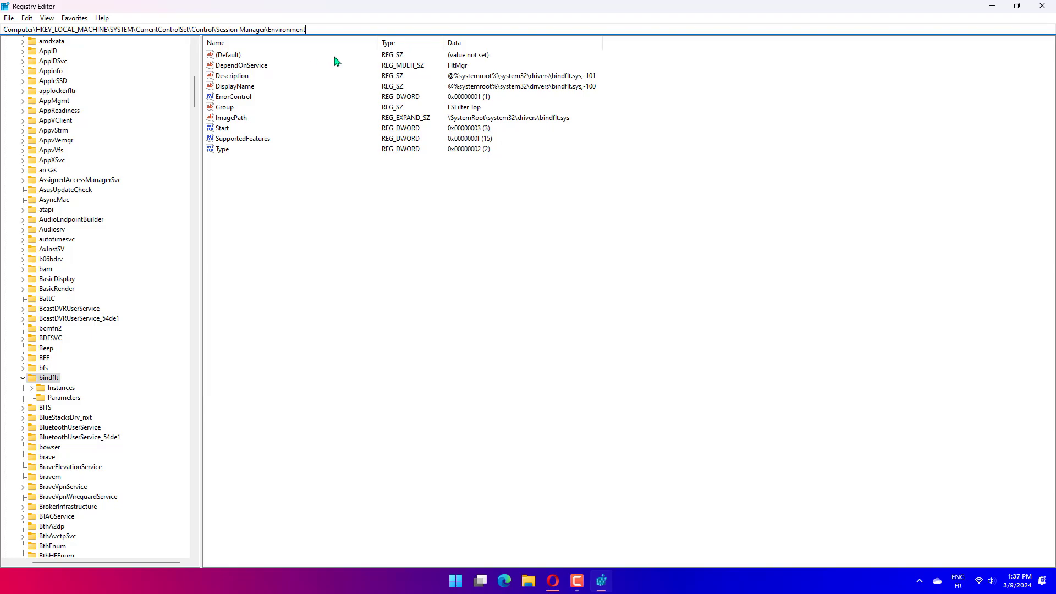
pyautogui.press('Return')
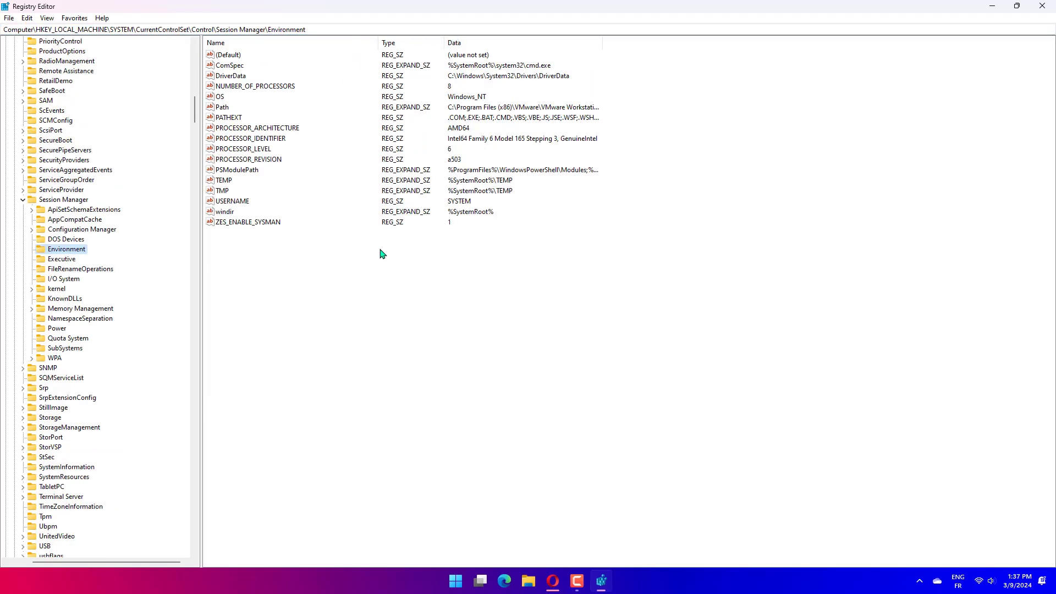
# Step: Create a new String Value named windir and dismiss the duplicate-name error
pyautogui.rightClick(360, 277)
pyautogui.moveTo(388, 280)
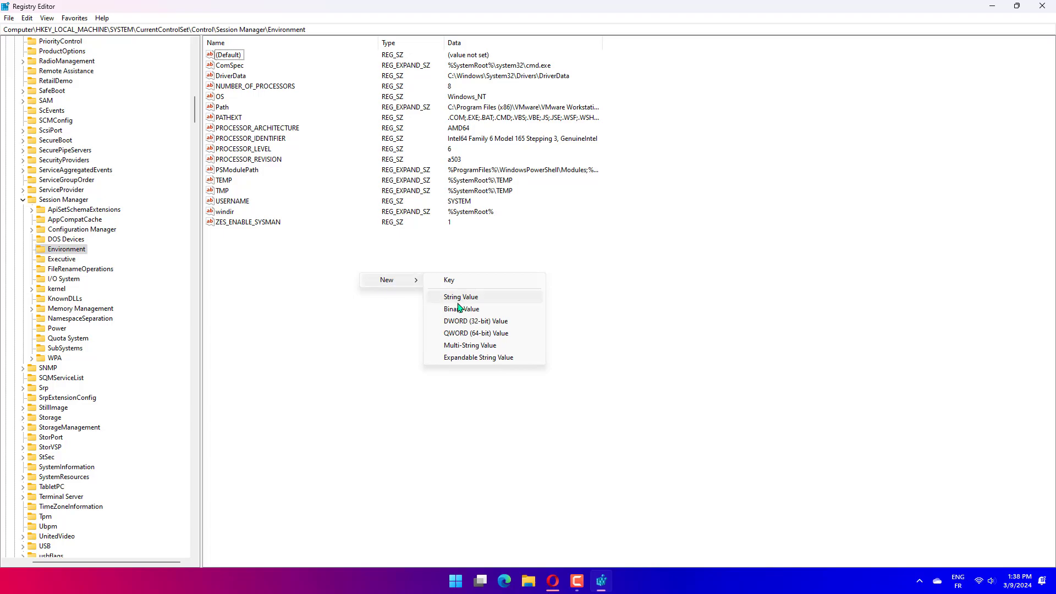
pyautogui.click(467, 299)
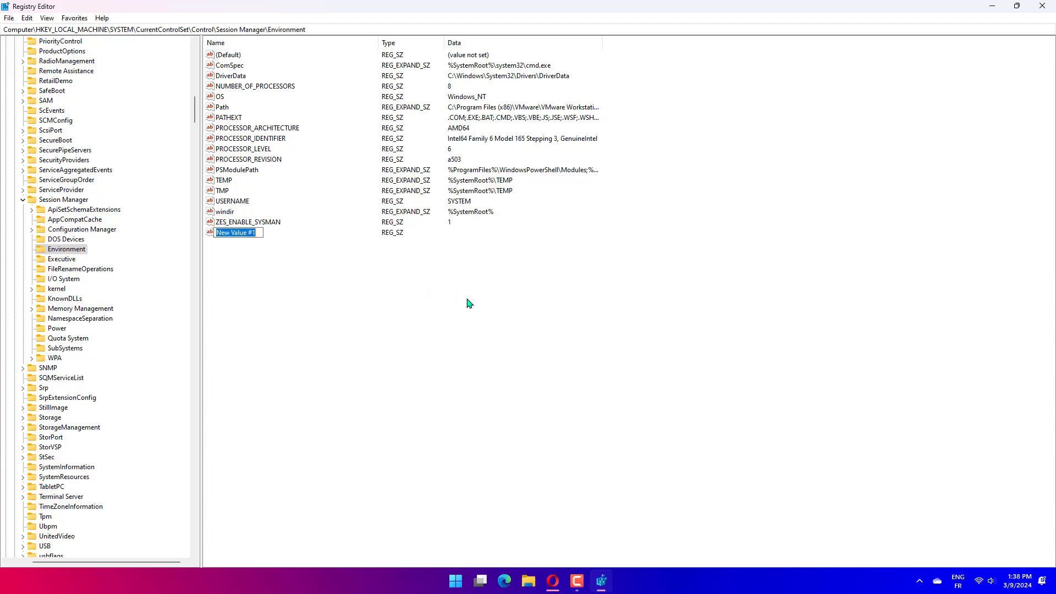
pyautogui.write('windir')
pyautogui.press('Return')
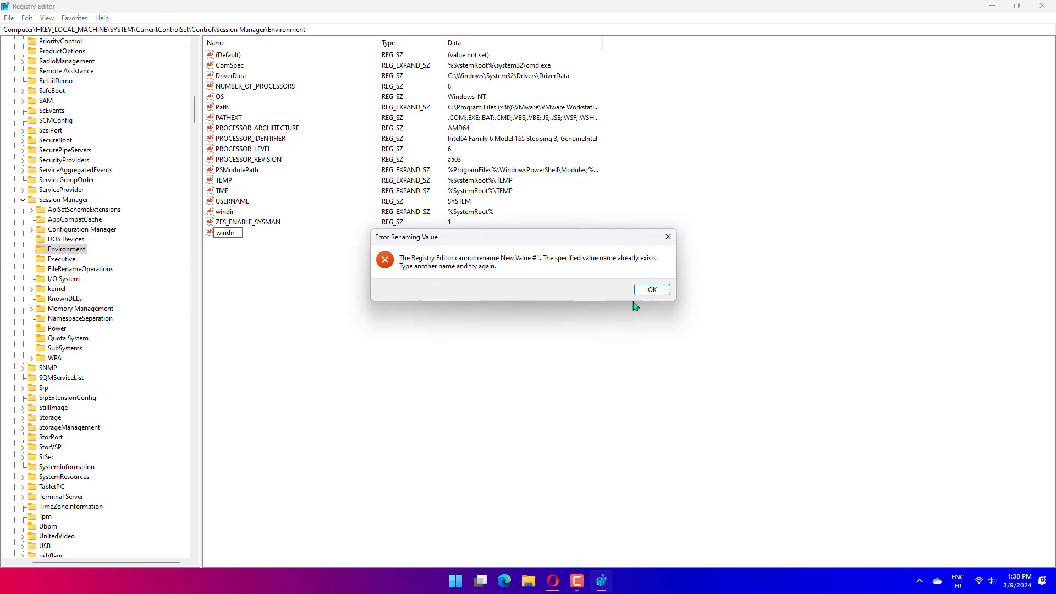
pyautogui.click(652, 291)
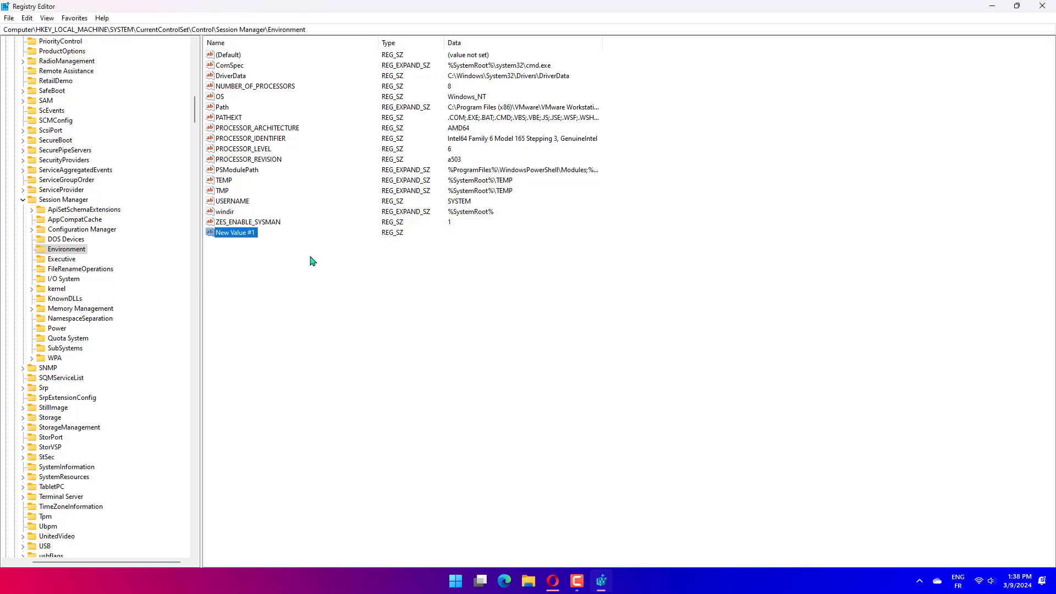
# Step: Give the windir registry value the data C:\Windows and exit Registry Editor
pyautogui.doubleClick(228, 214)
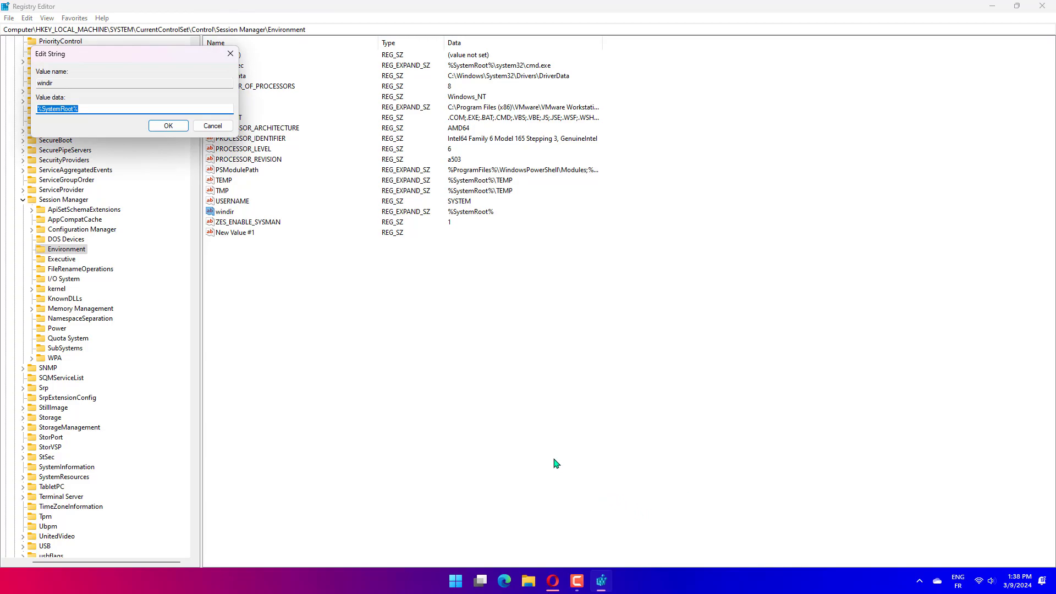
pyautogui.write('C:\\Windows')
pyautogui.press('Return')
pyautogui.click(1040, 6)
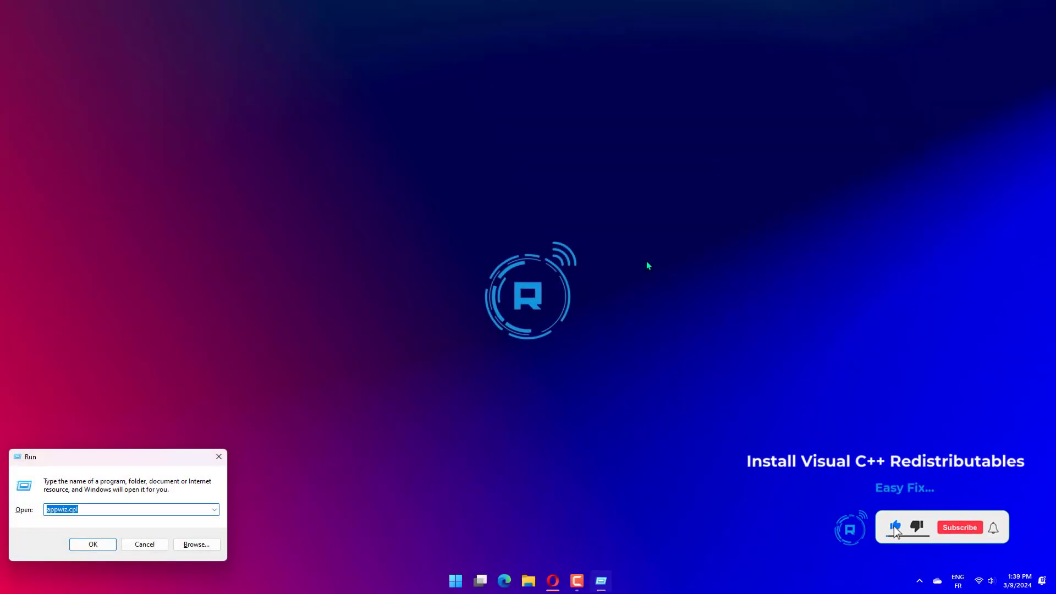
# Step: Launch appwiz.cpl and highlight the Visual C++ 2010 x64 and 2013 x64 Redistributable entries
pyautogui.press('Return')
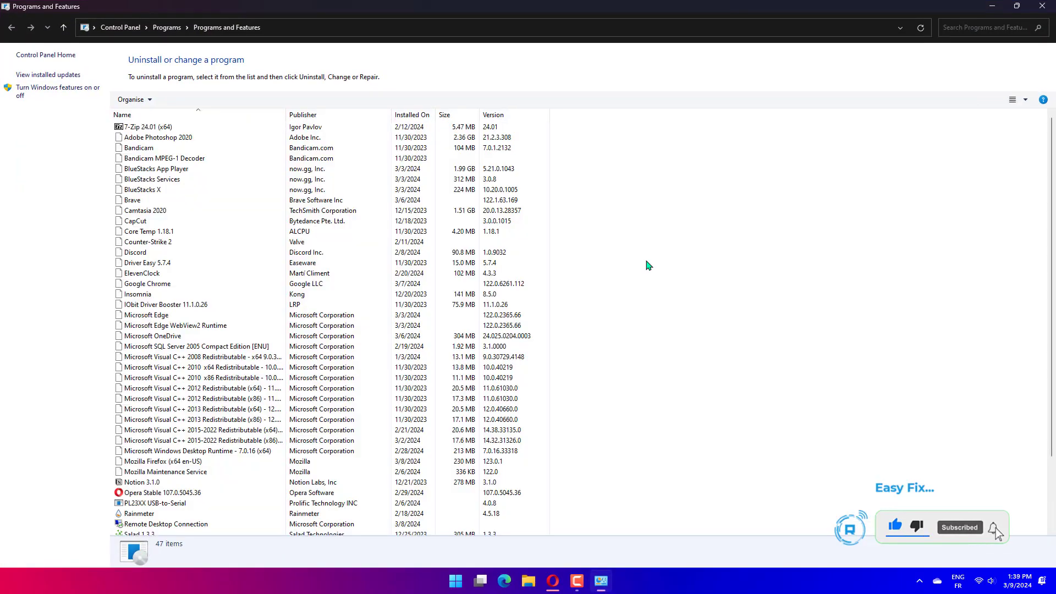
pyautogui.click(503, 398)
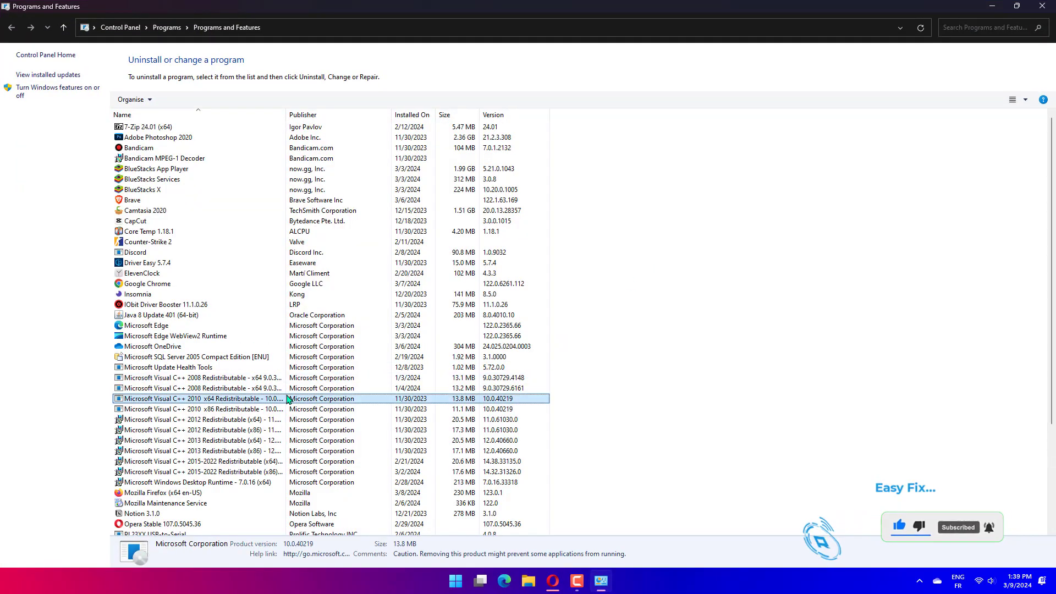
pyautogui.click(277, 439)
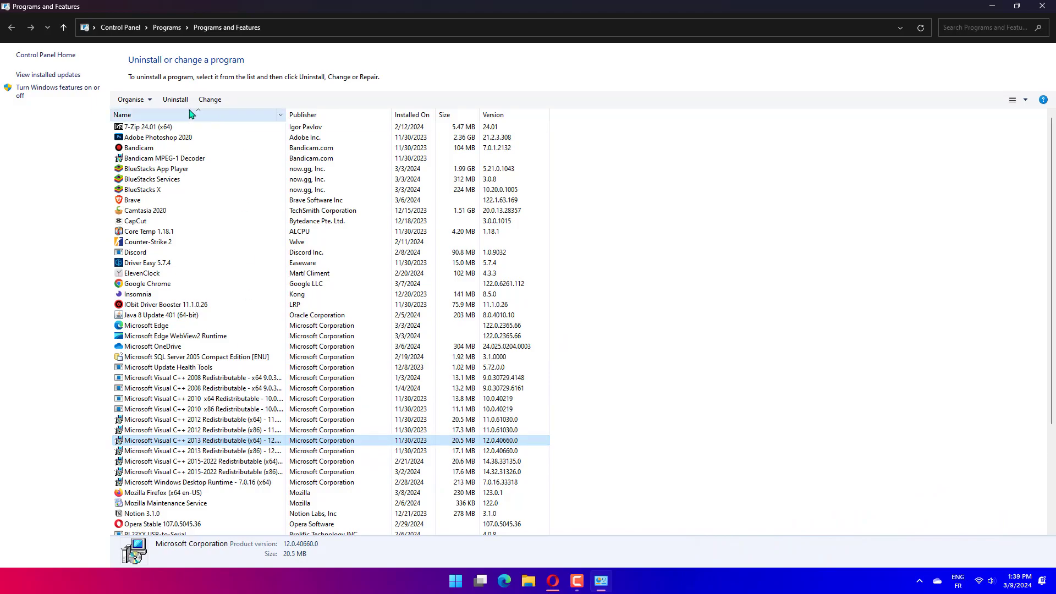